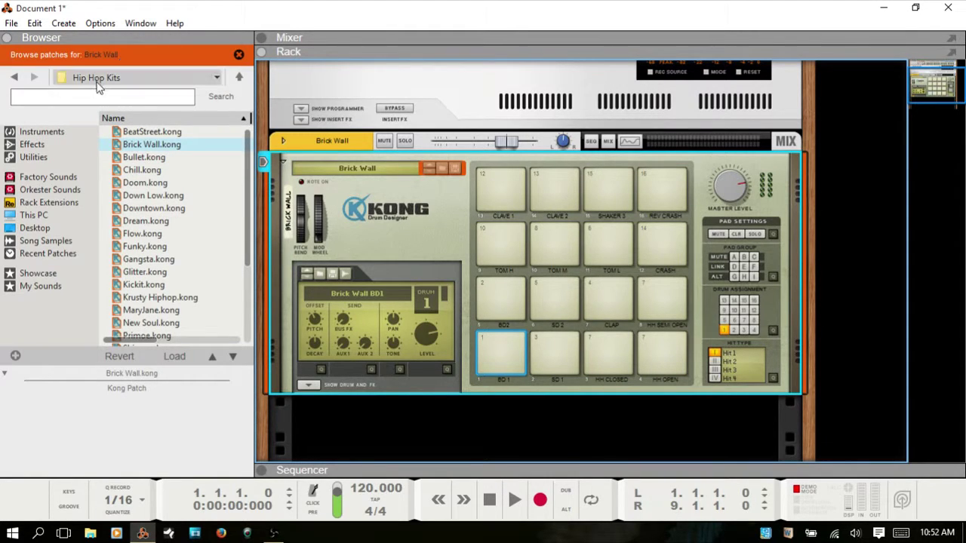
Step: Audition Kong's BD 1 kick, SD 1 snare, hi-hat and clap pads
click(497, 336)
click(557, 346)
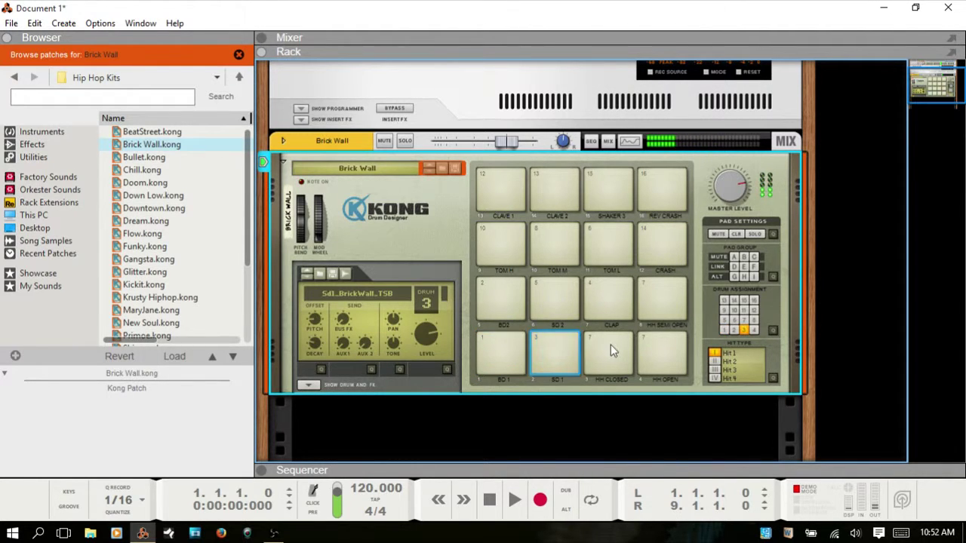
click(610, 344)
click(674, 347)
click(671, 302)
click(601, 298)
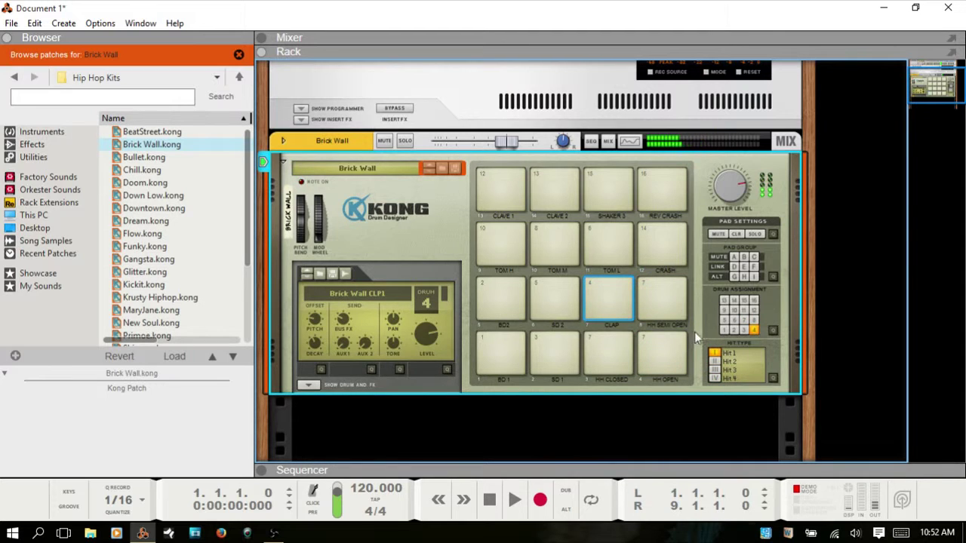
click(504, 349)
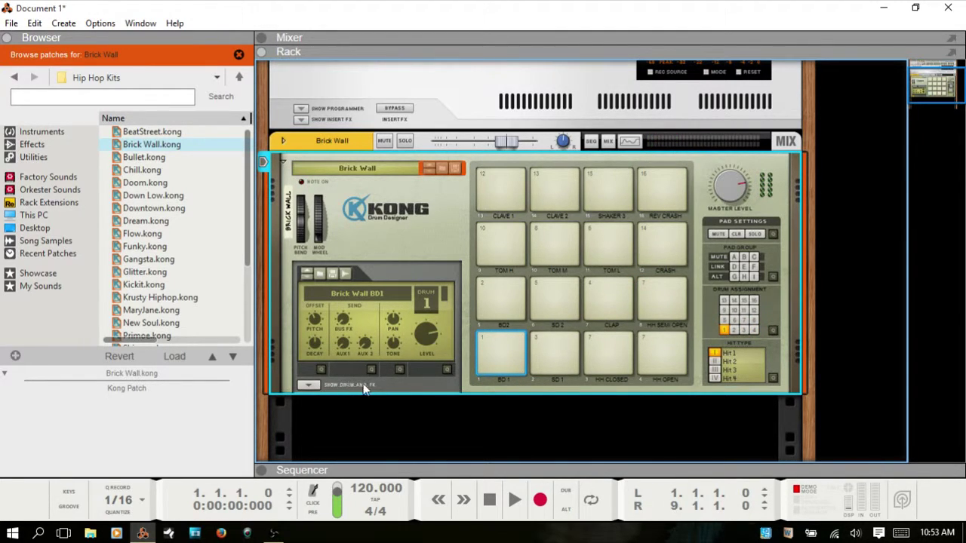
Step: Show Kong's Drum and FX section and add a second, empty sample layer to BD 1
click(308, 386)
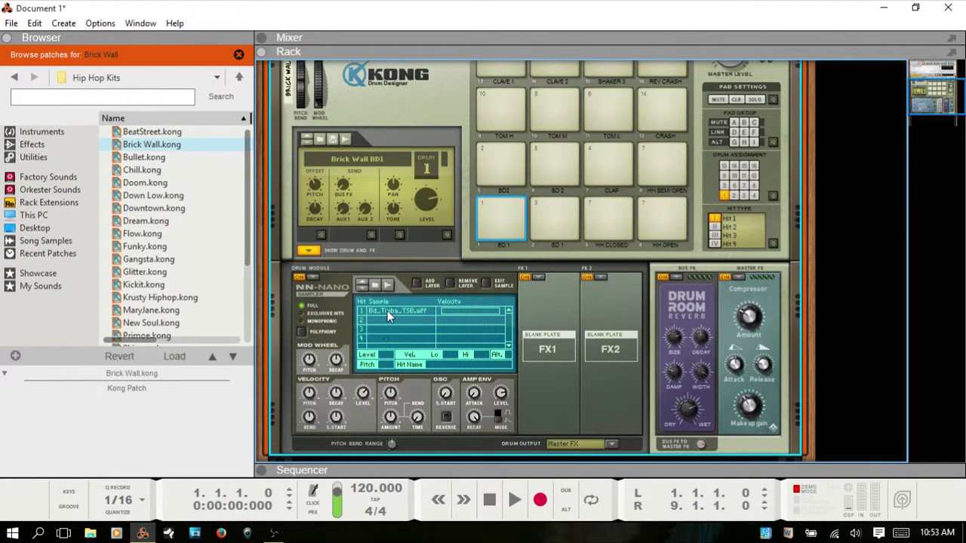
click(388, 312)
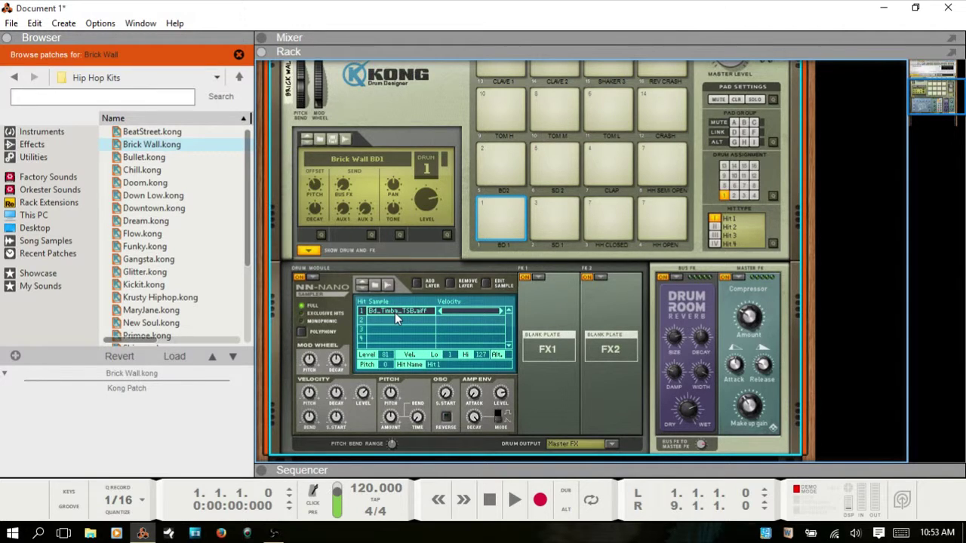
click(500, 219)
click(413, 285)
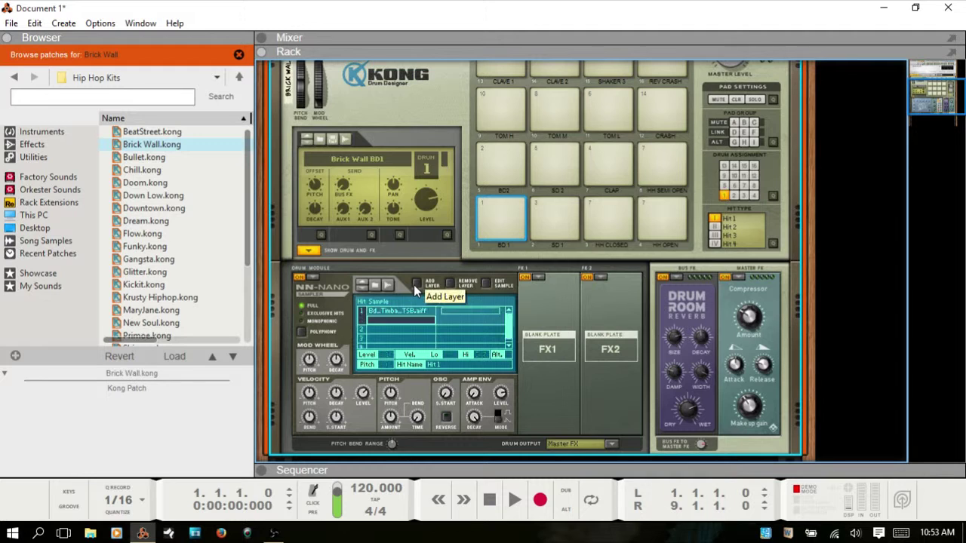
Step: Load Bd_404Loose_BL.wav from Kong Sounds & Samples > 1. Bass Drums into BD 1's second layer
click(375, 284)
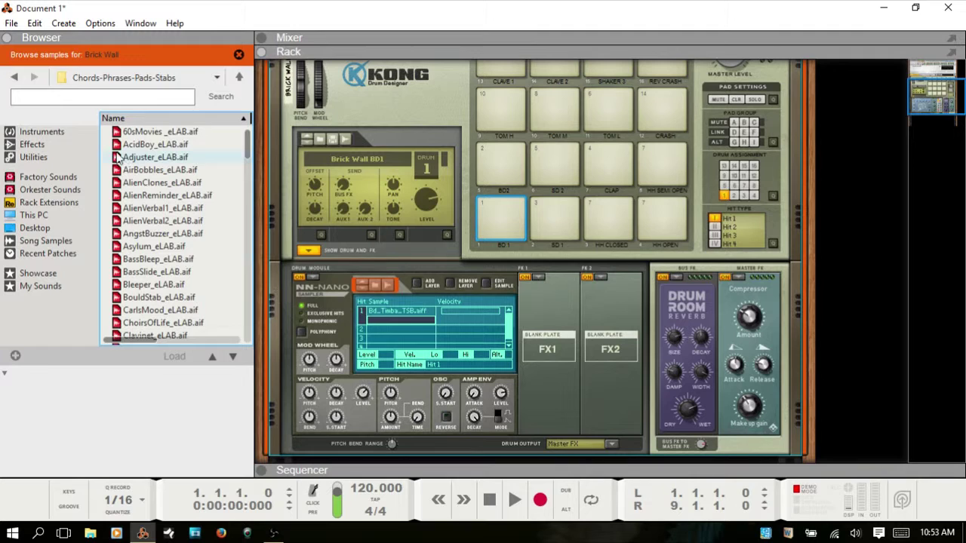
click(46, 178)
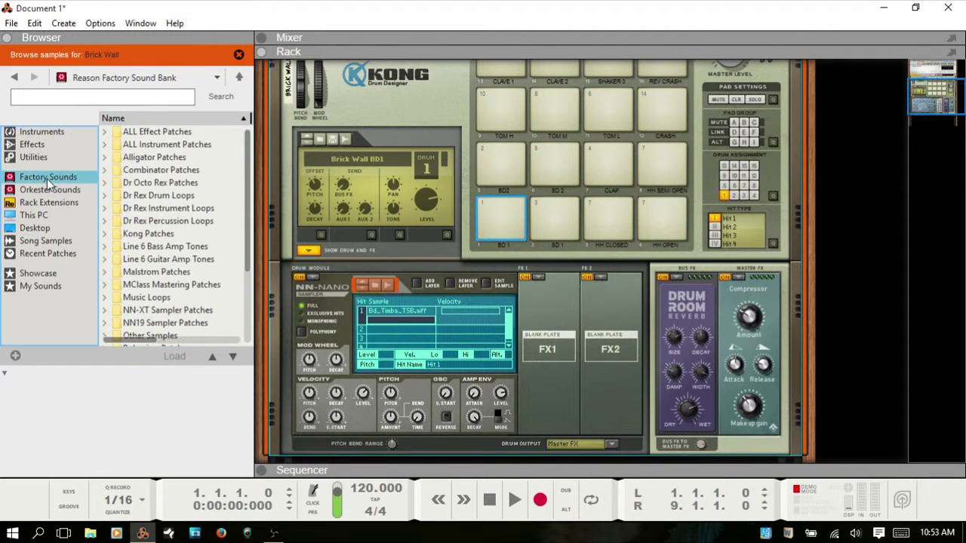
double_click(148, 234)
double_click(152, 160)
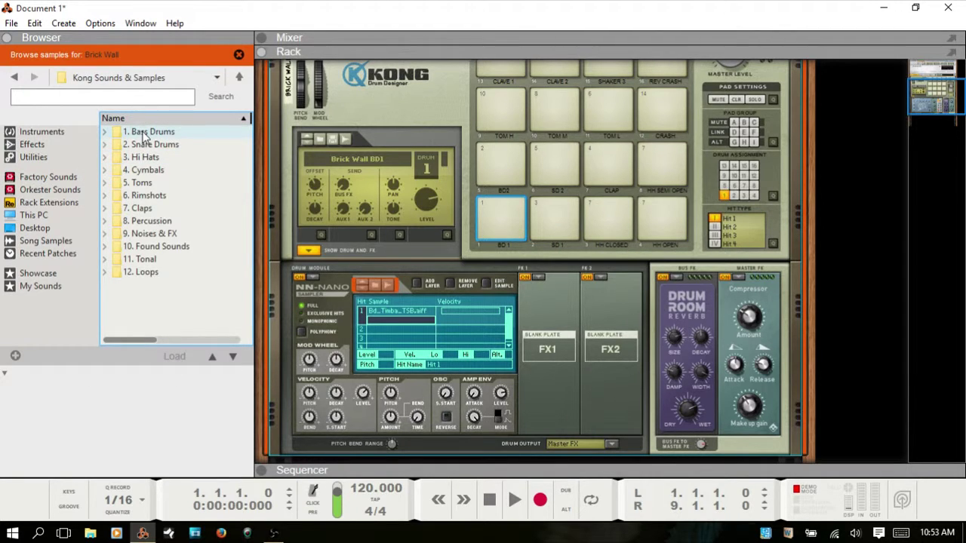
double_click(143, 134)
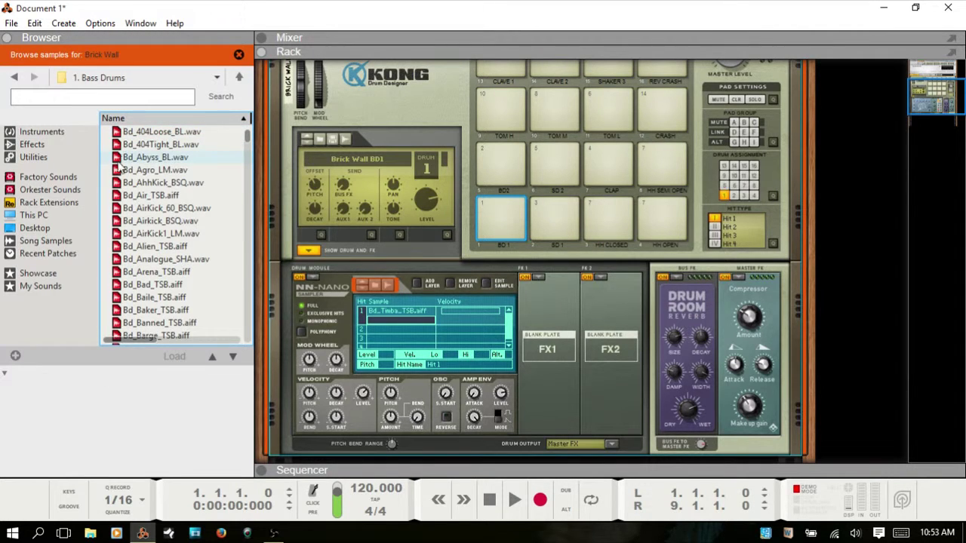
click(144, 133)
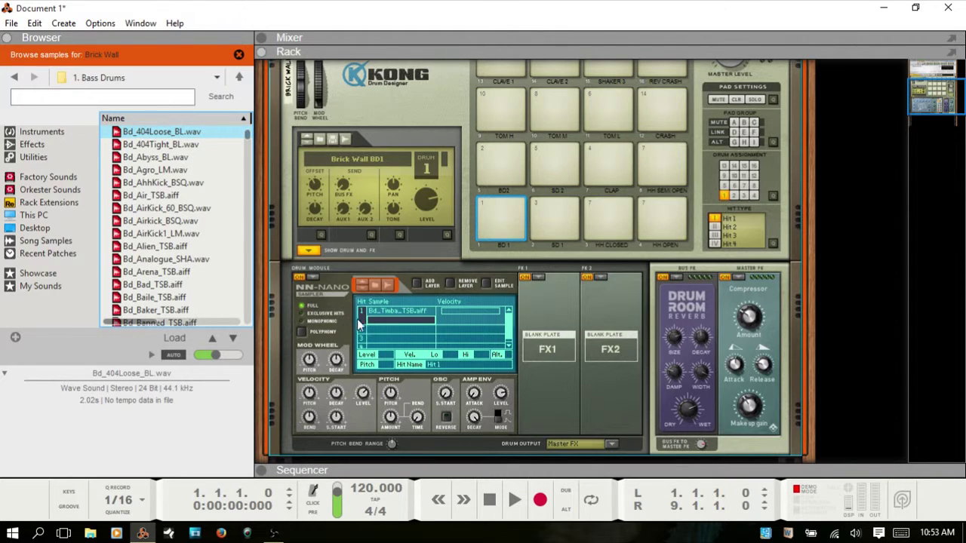
double_click(151, 133)
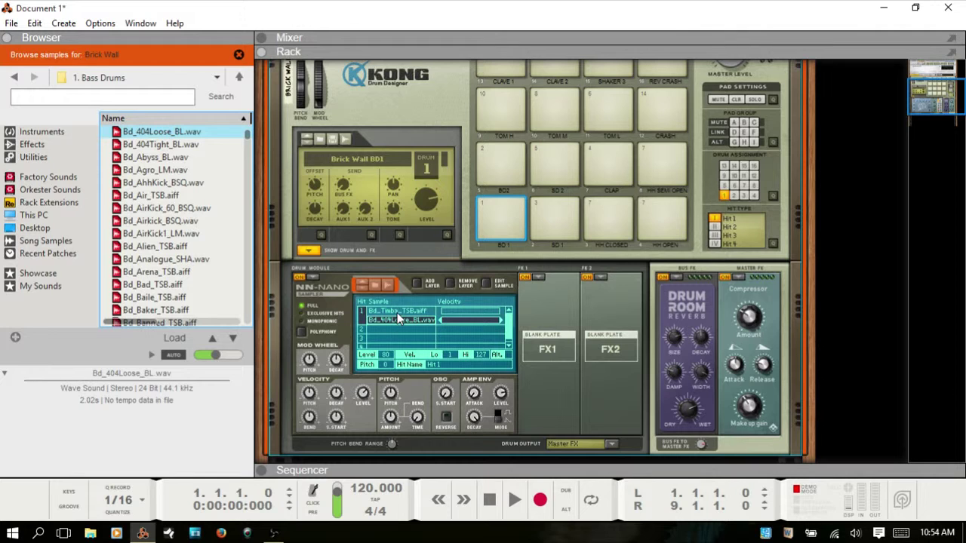
Step: Audition the layered BD 1 kick and raise the Bd_404Loose layer's low velocity to 71
click(504, 213)
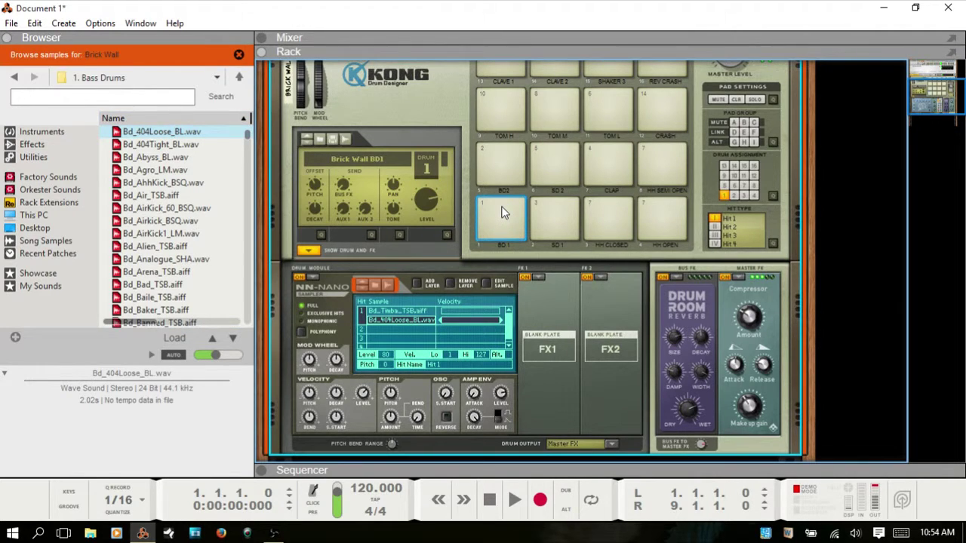
click(499, 204)
click(500, 200)
click(500, 225)
drag(439, 321, 459, 323)
click(447, 311)
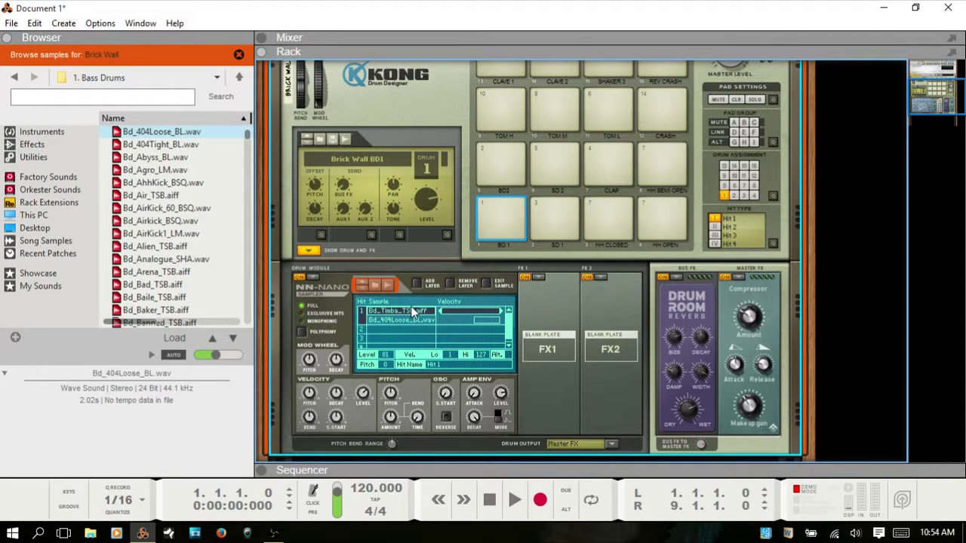
Step: Audition the velocity-split BD 1 kick and reselect the Bd_404Loose layer
click(500, 233)
click(502, 235)
click(505, 206)
click(399, 322)
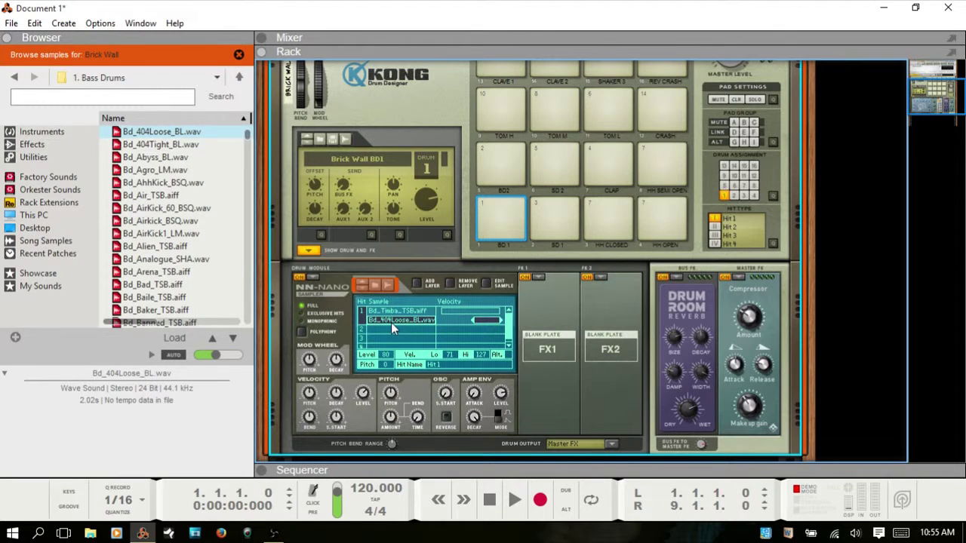
Step: Remove the Bd_404Loose layer so BD 1 keeps only Bd_Timba_TSB.aiff
click(450, 282)
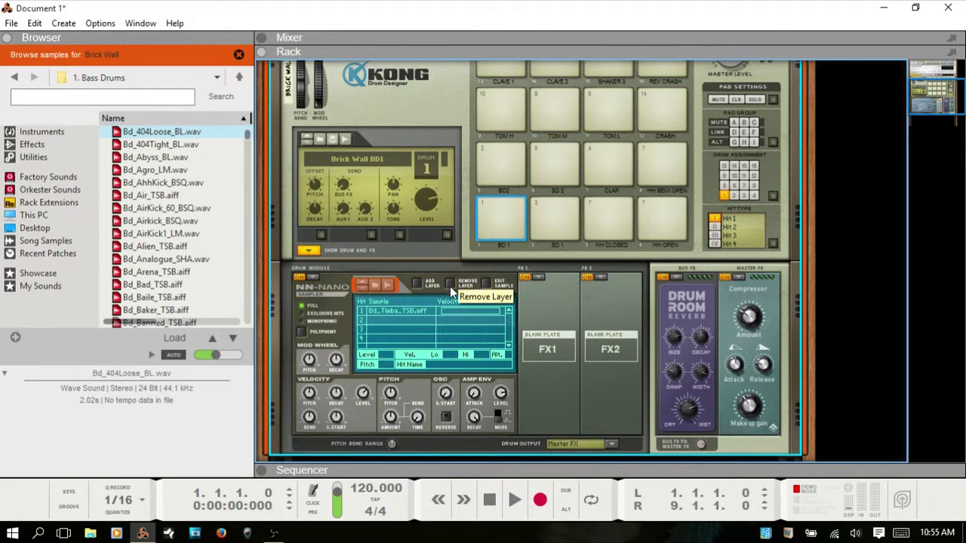
click(389, 316)
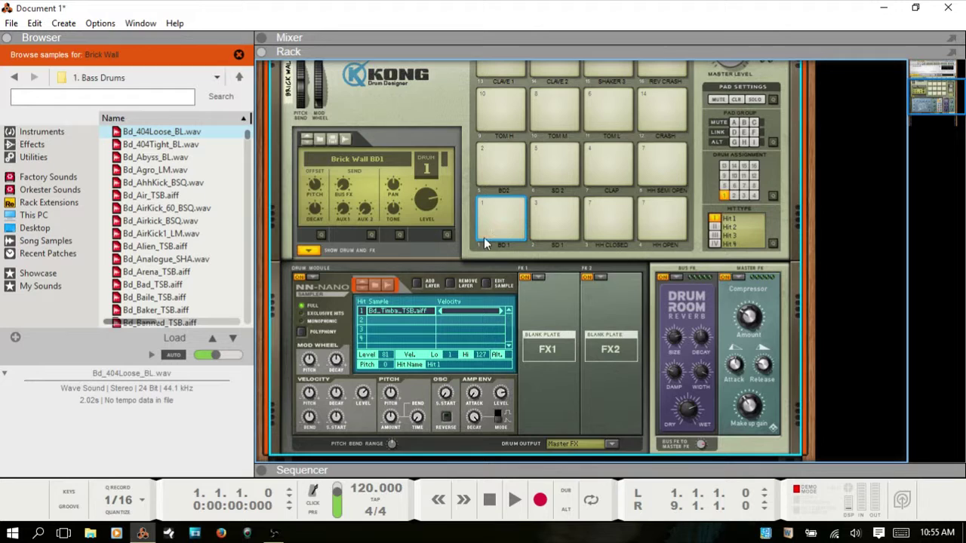
click(497, 150)
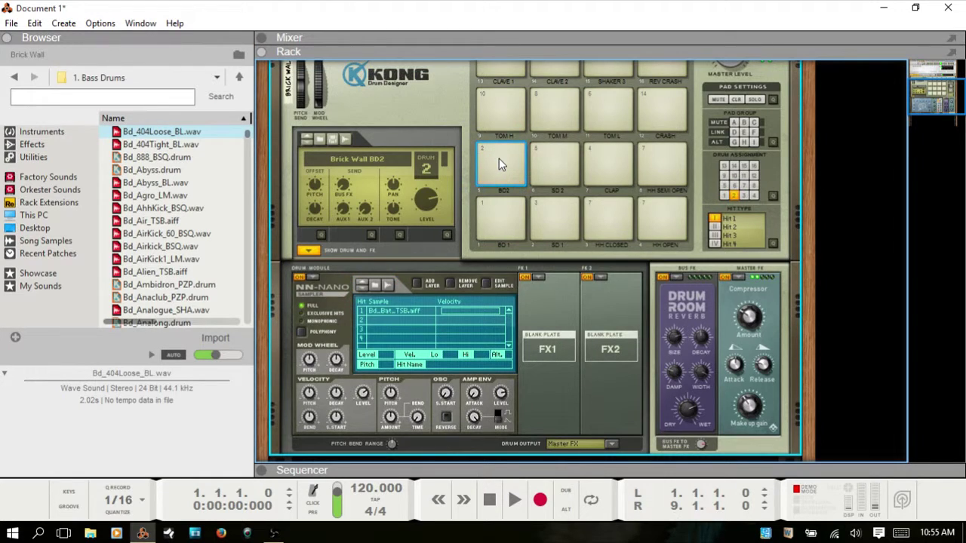
click(504, 212)
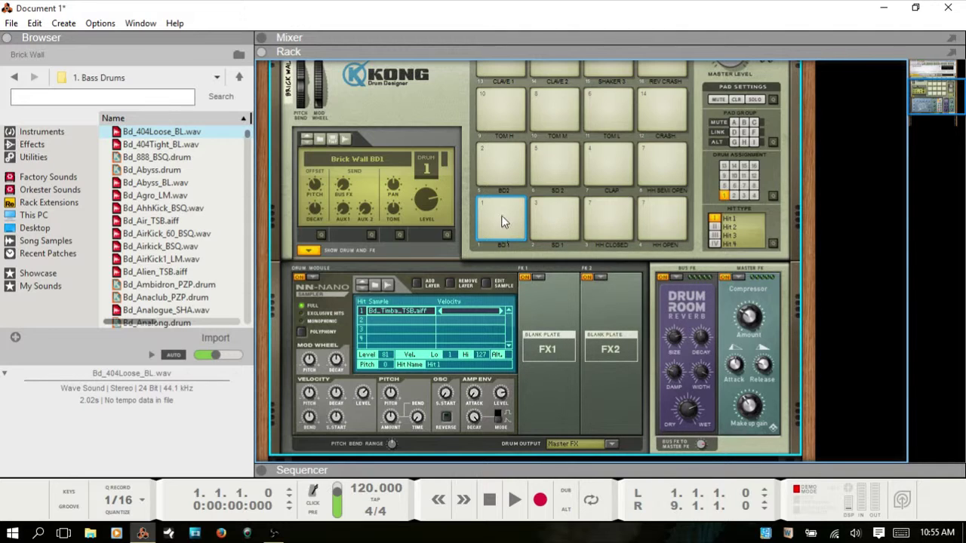
Step: Assign BD 1 and BD2 to link group D and audition both kicks
click(733, 134)
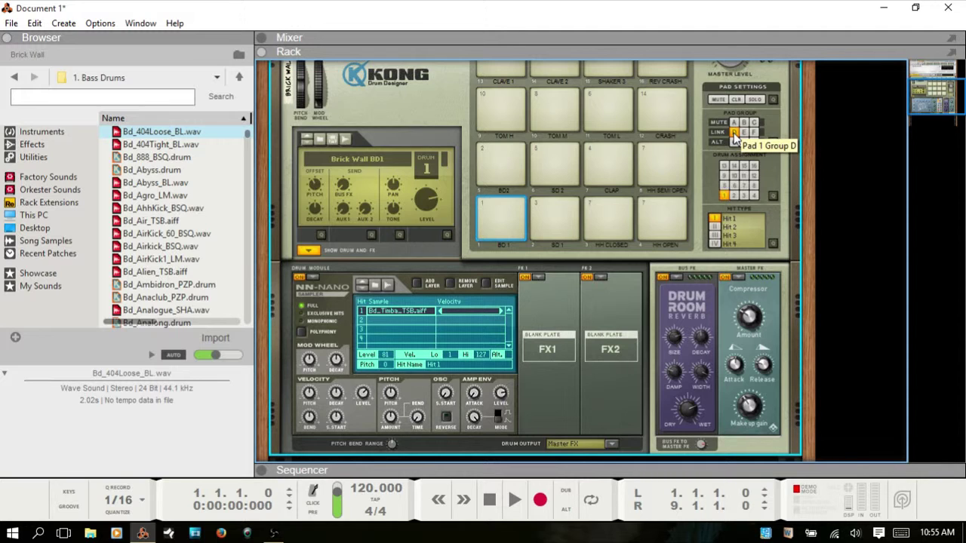
click(505, 181)
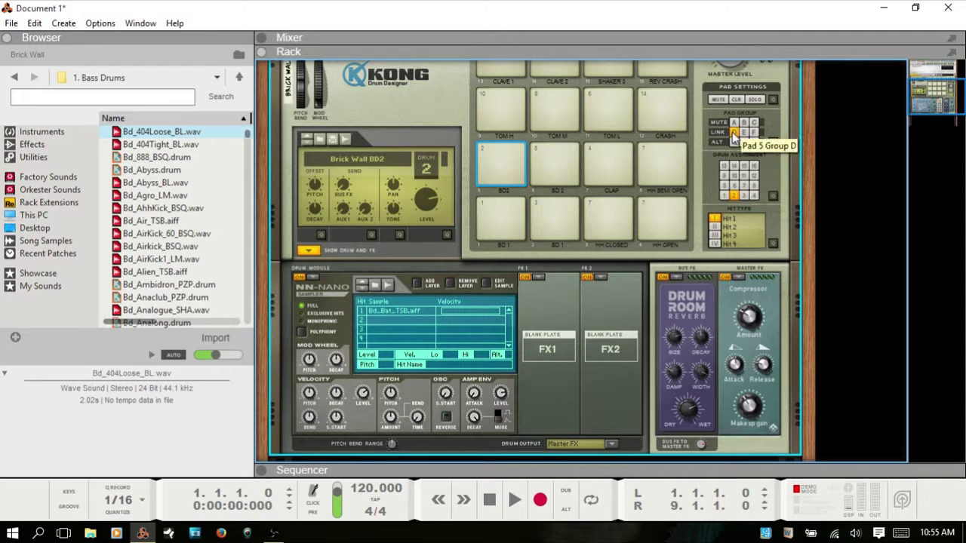
click(498, 225)
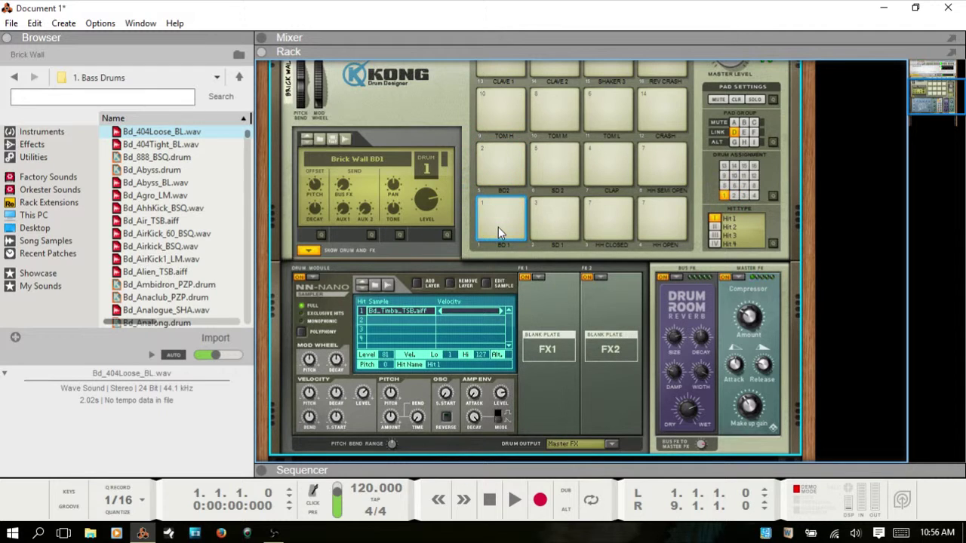
click(501, 170)
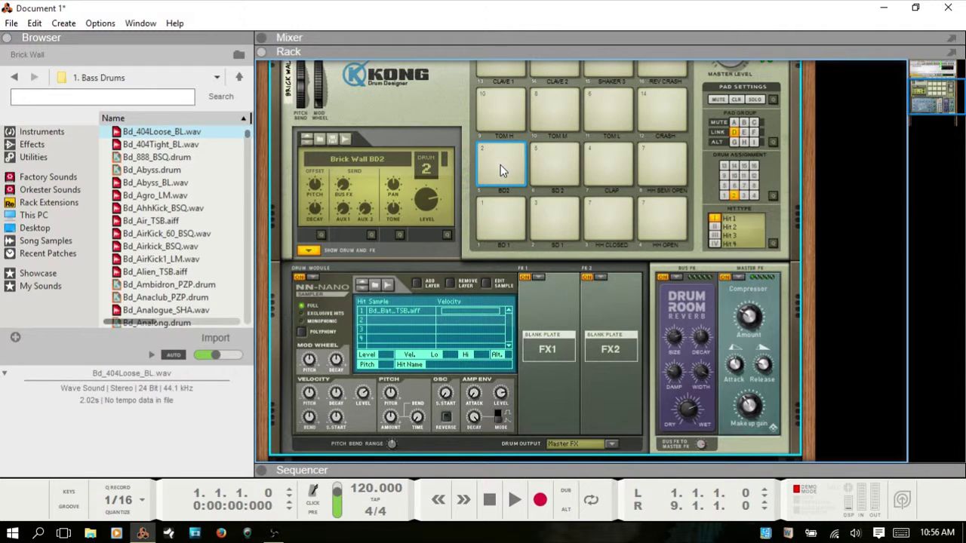
click(501, 164)
click(501, 221)
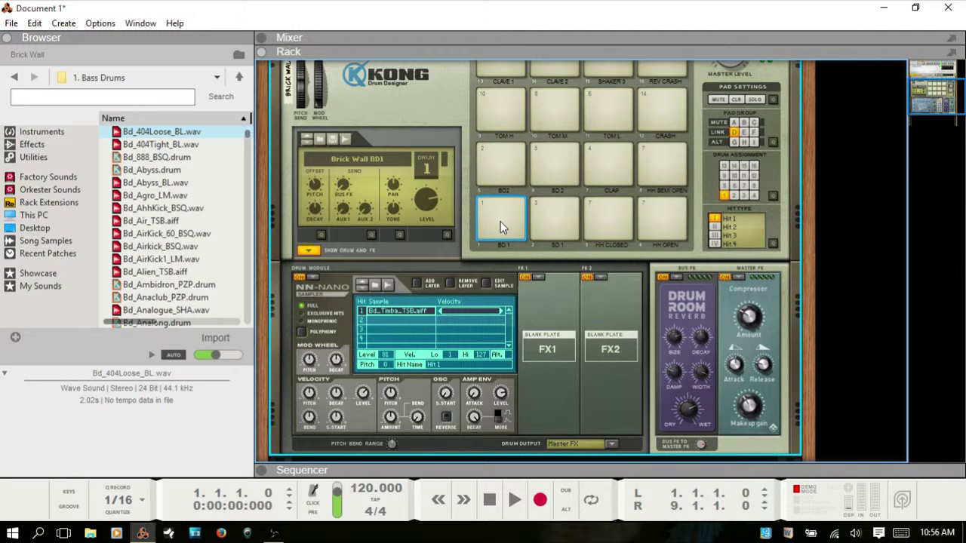
click(496, 171)
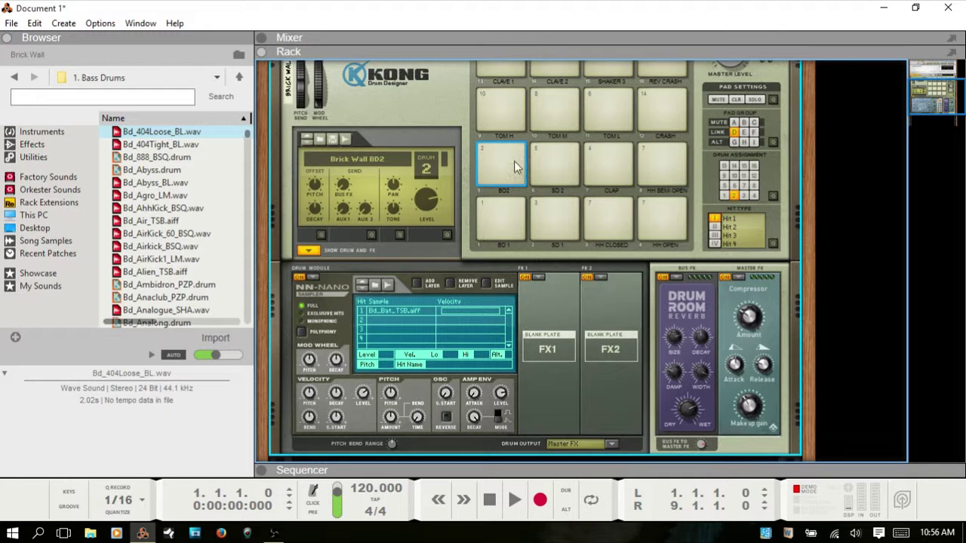
Step: Turn on the Pad Group quick-edit view to show group letters on all pads, then select BD 1
click(773, 141)
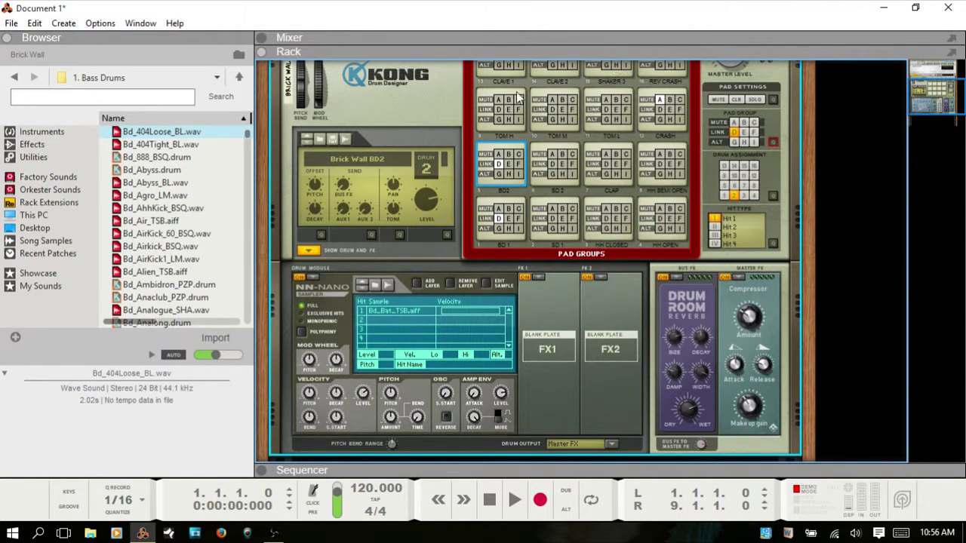
click(497, 224)
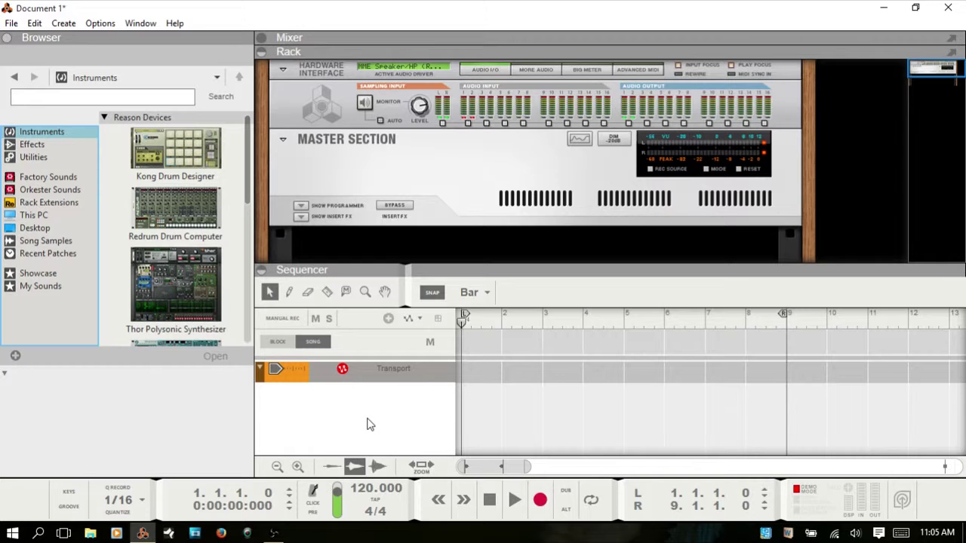
Step: Collapse the sequencer with F7, then add Kong Drum Designer and a Redrum Drum Computer below it
key(F7)
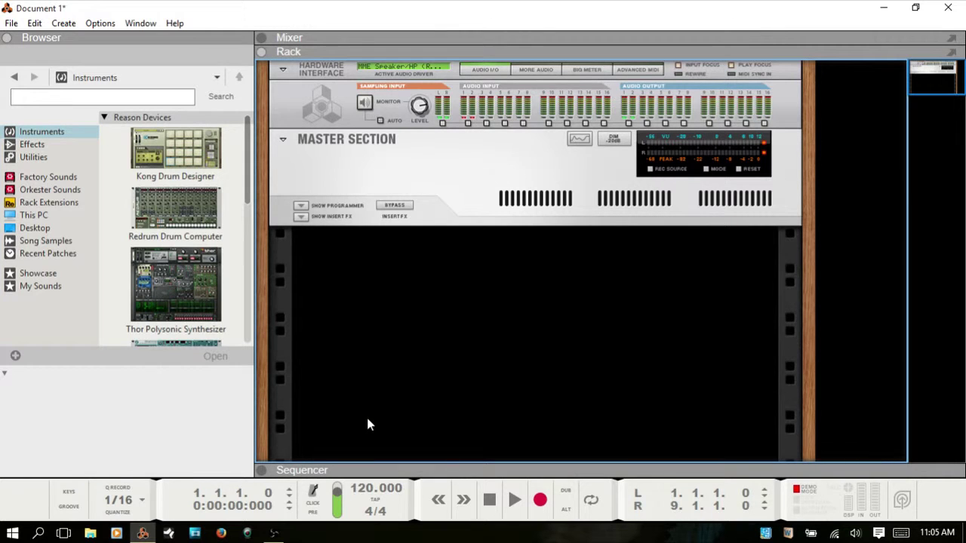
drag(155, 158, 416, 265)
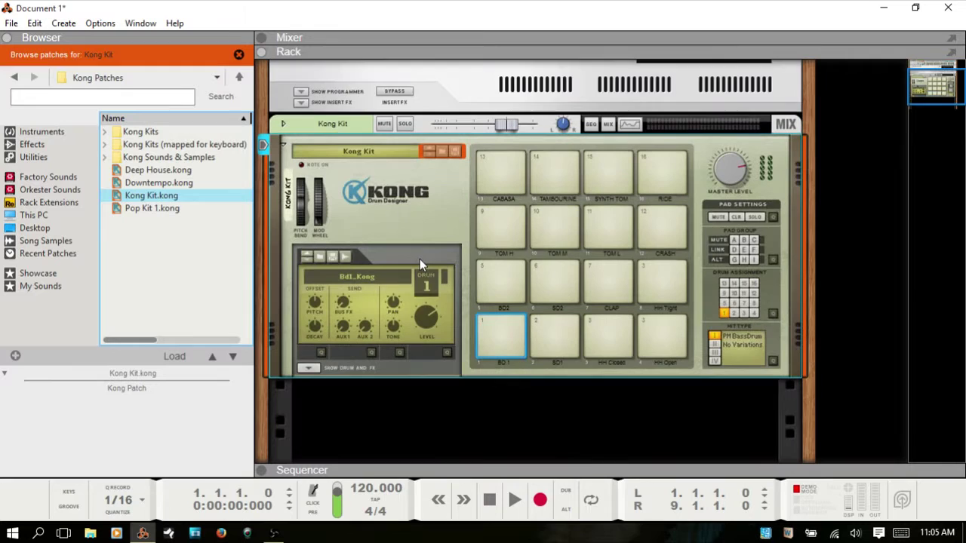
click(34, 132)
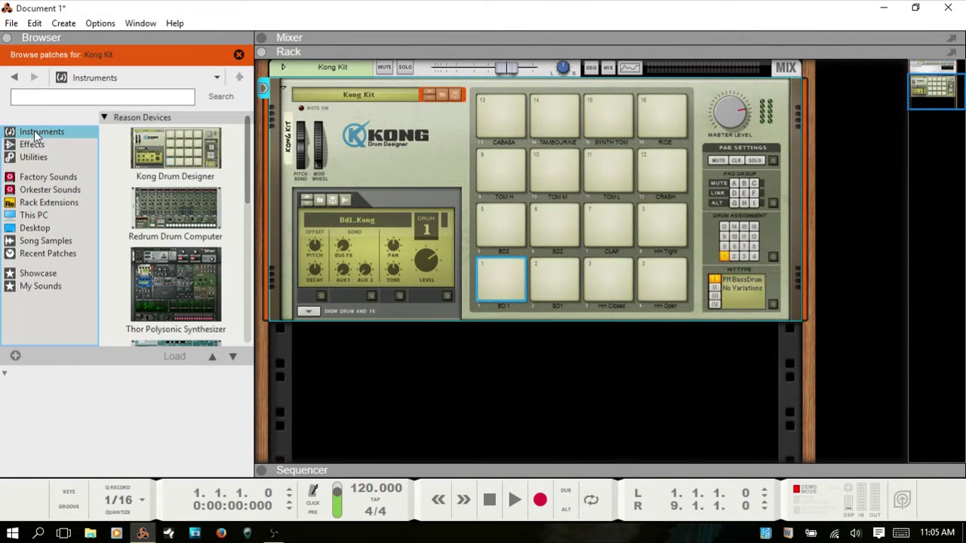
drag(165, 207, 392, 377)
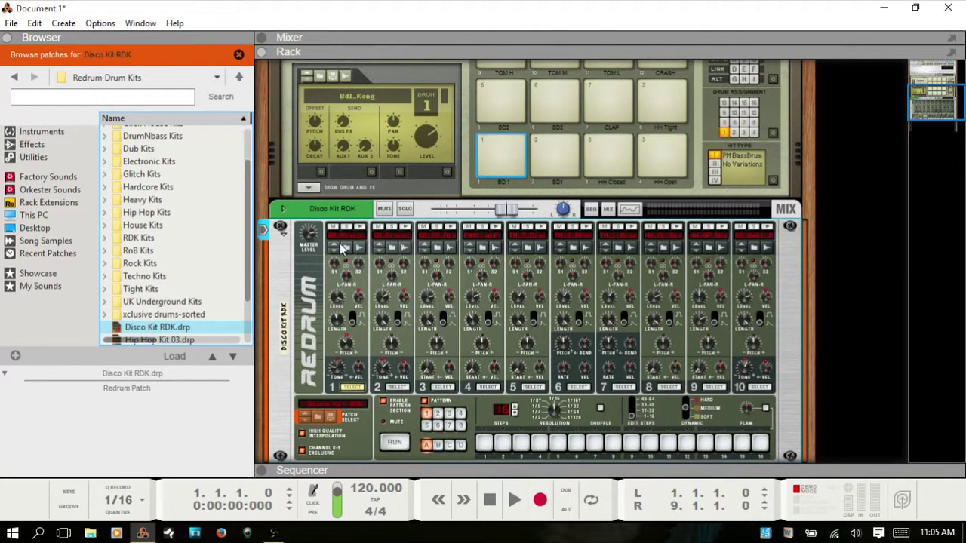
click(360, 229)
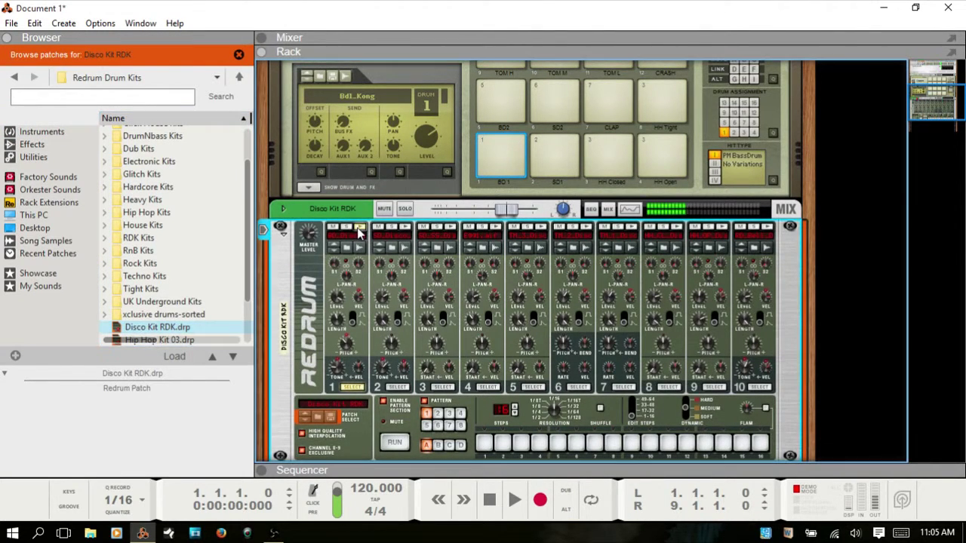
click(405, 228)
click(496, 228)
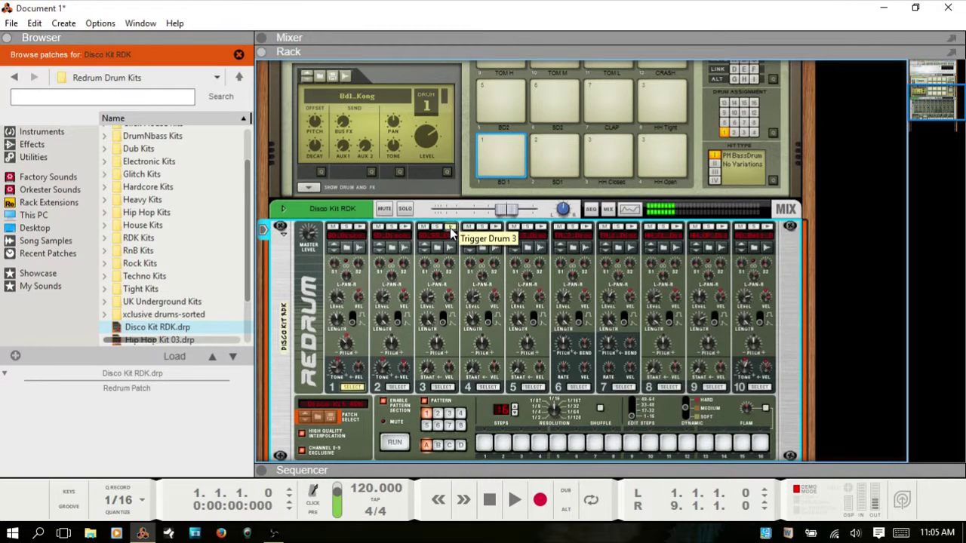
click(496, 228)
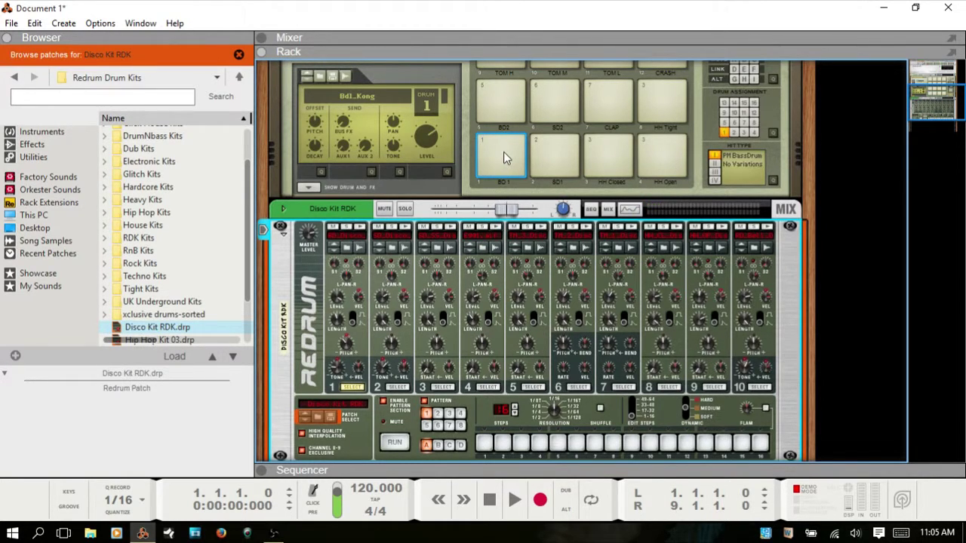
click(503, 151)
click(551, 153)
click(615, 151)
click(661, 156)
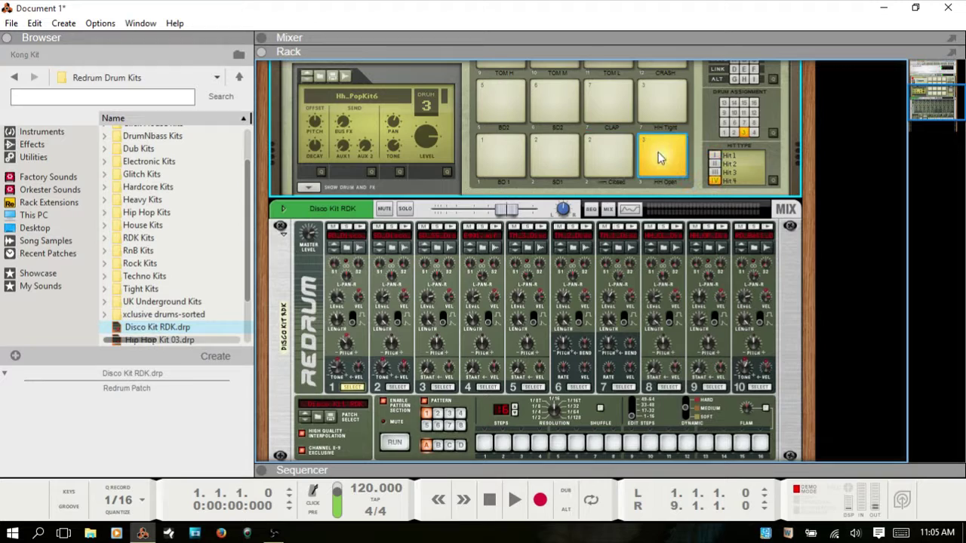
click(659, 104)
click(610, 103)
click(544, 100)
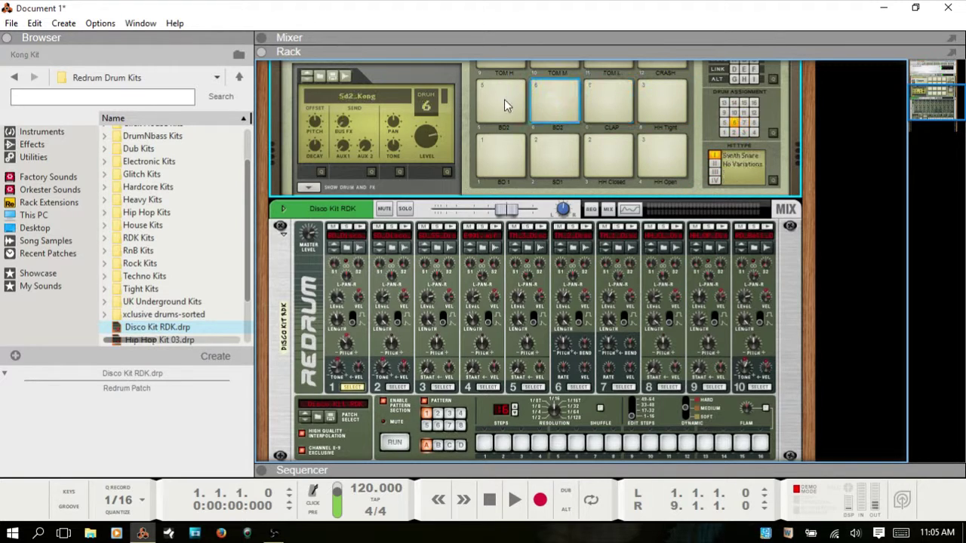
click(504, 98)
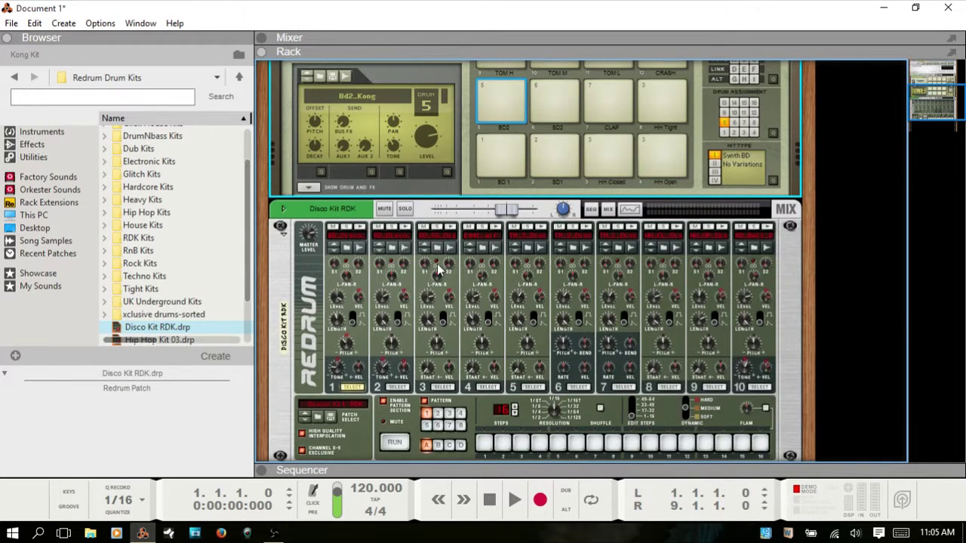
scroll(436, 270, up, 3)
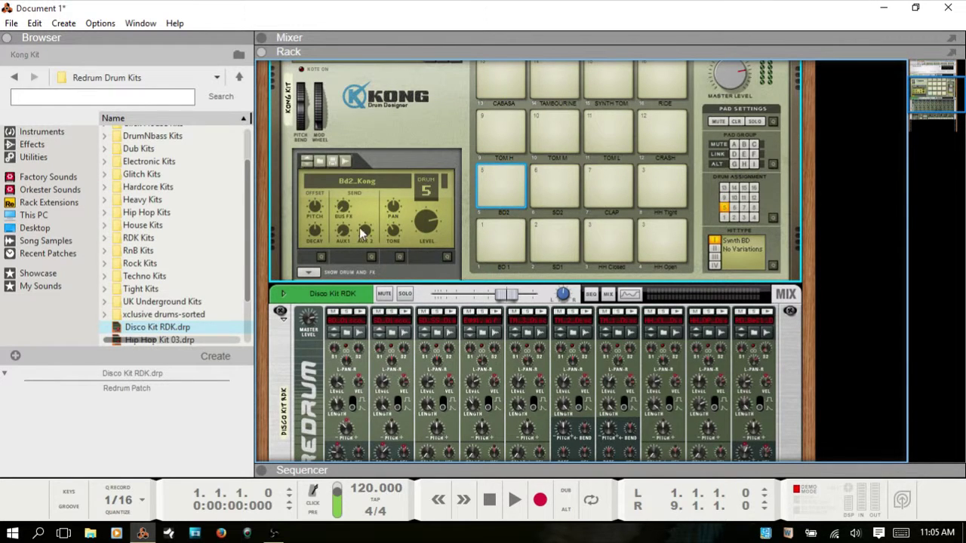
scroll(457, 255, down, 3)
scroll(458, 259, down, 3)
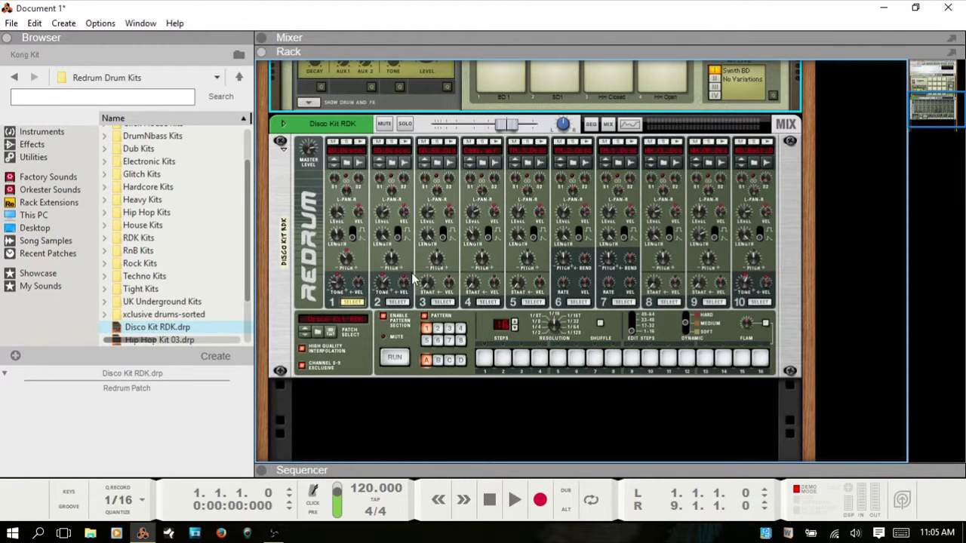
scroll(440, 269, up, 3)
scroll(439, 269, down, 1)
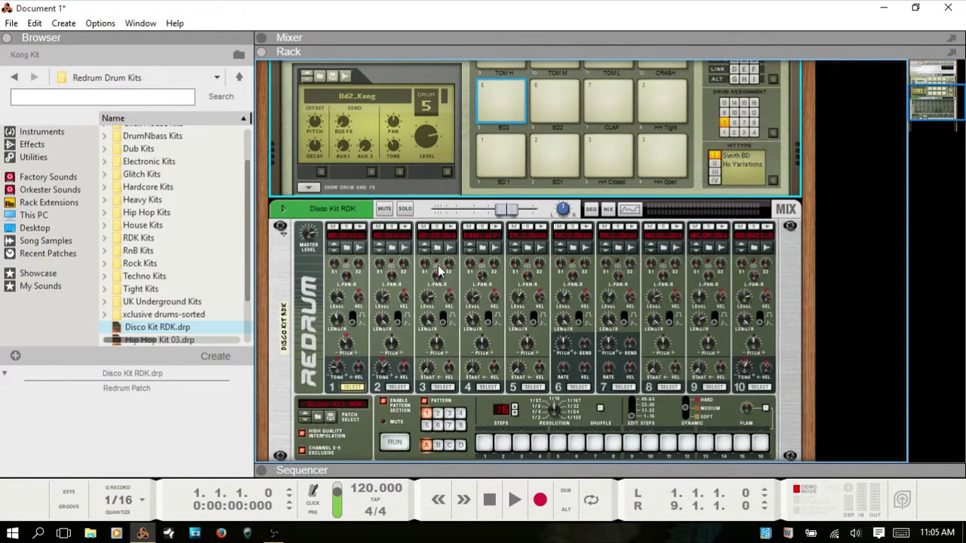
Step: Flip the rack and run cables from Redrum Gate Out 1–4 to Kong pads 1–4 Gate In
key(Tab)
scroll(494, 298, up, 3)
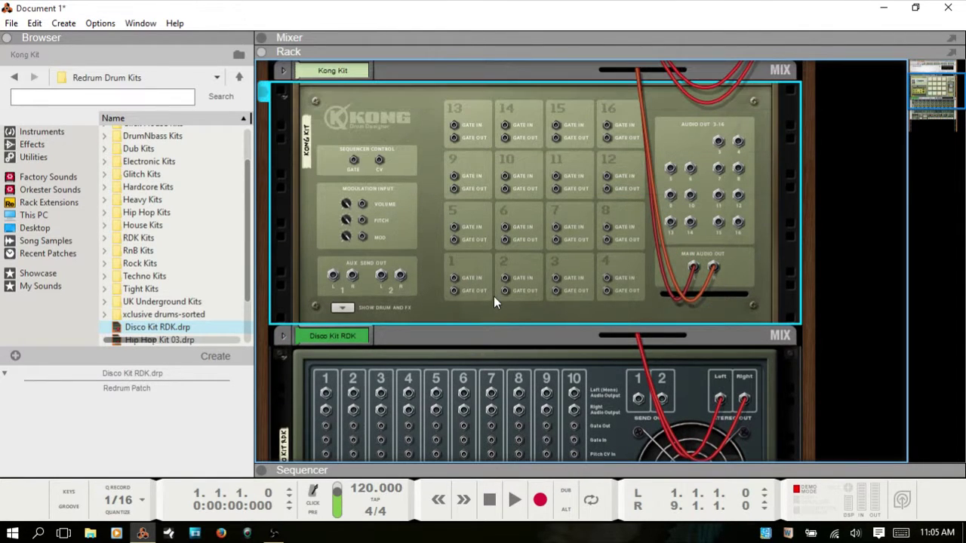
scroll(492, 295, down, 2)
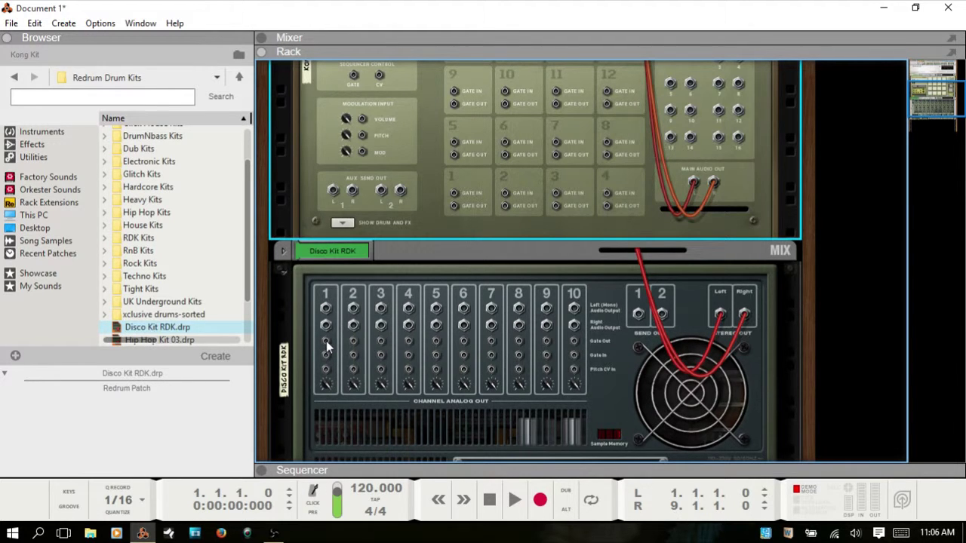
drag(326, 341, 454, 197)
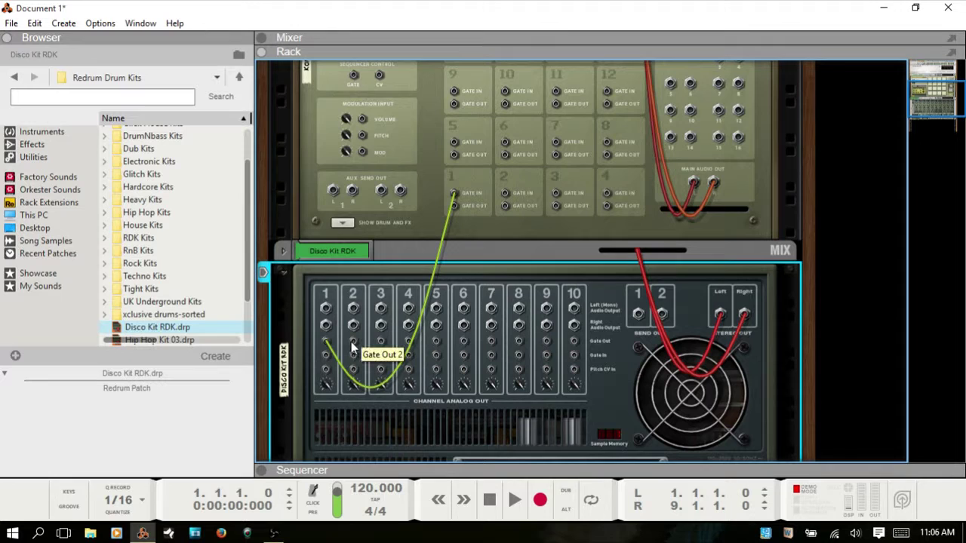
drag(355, 346, 504, 193)
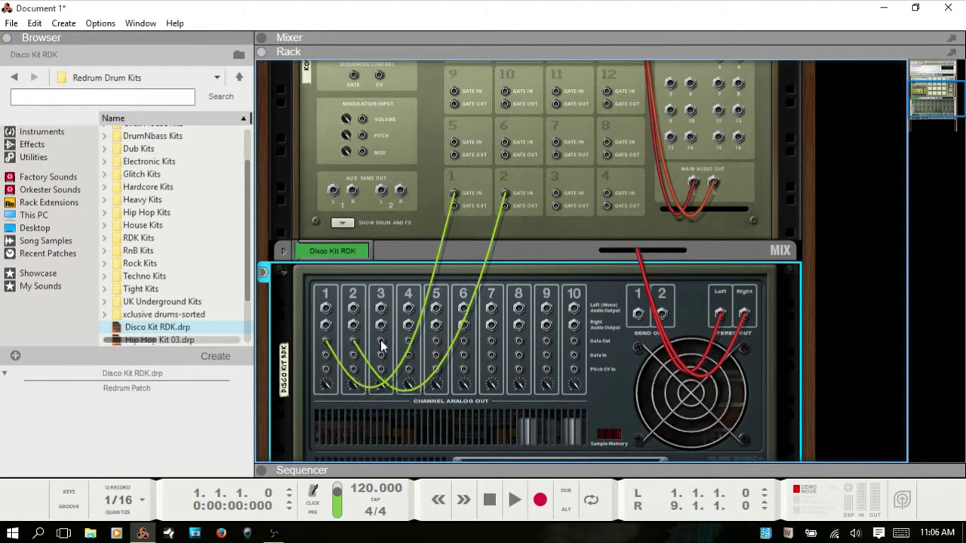
drag(381, 341, 556, 194)
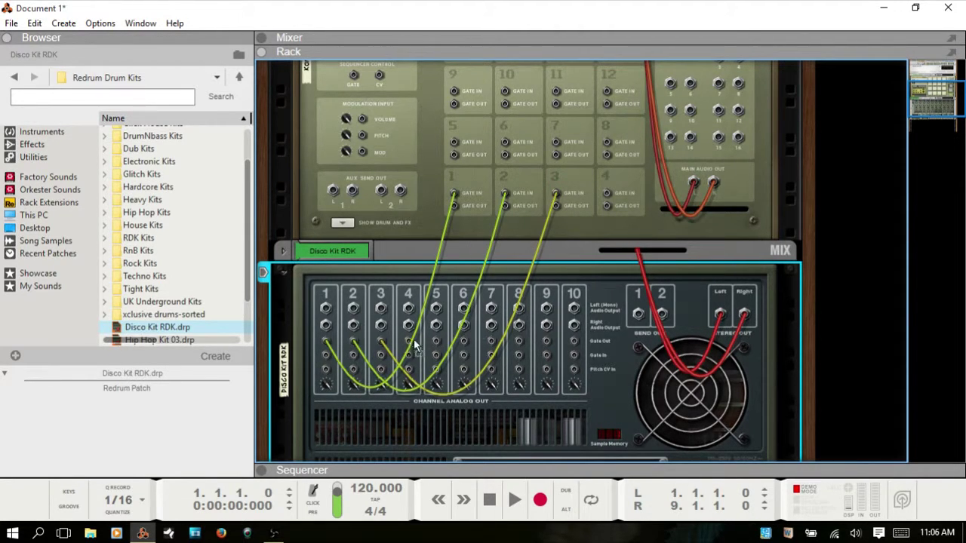
drag(411, 341, 606, 196)
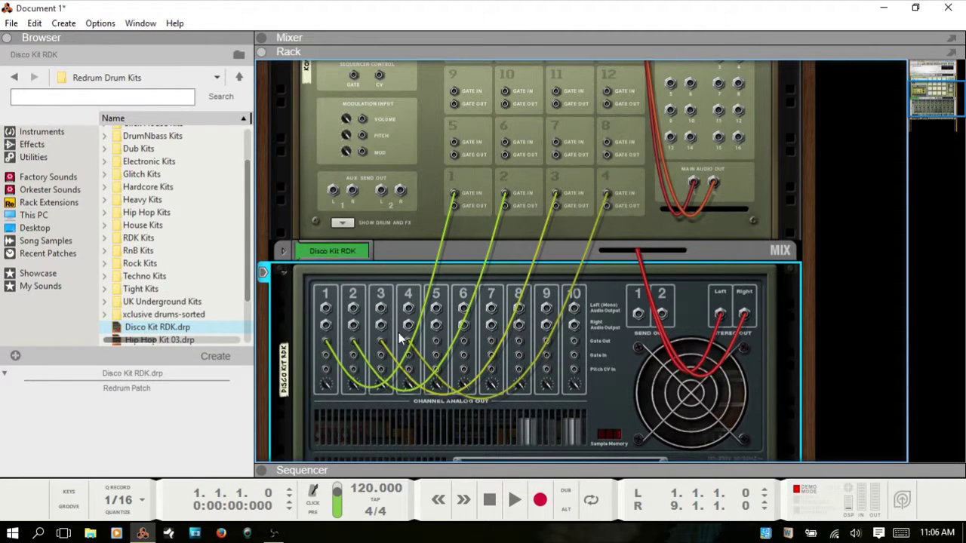
Step: Turn the rack to the front and add a hit on Redrum step 12
key(Tab)
scroll(477, 359, down, 1)
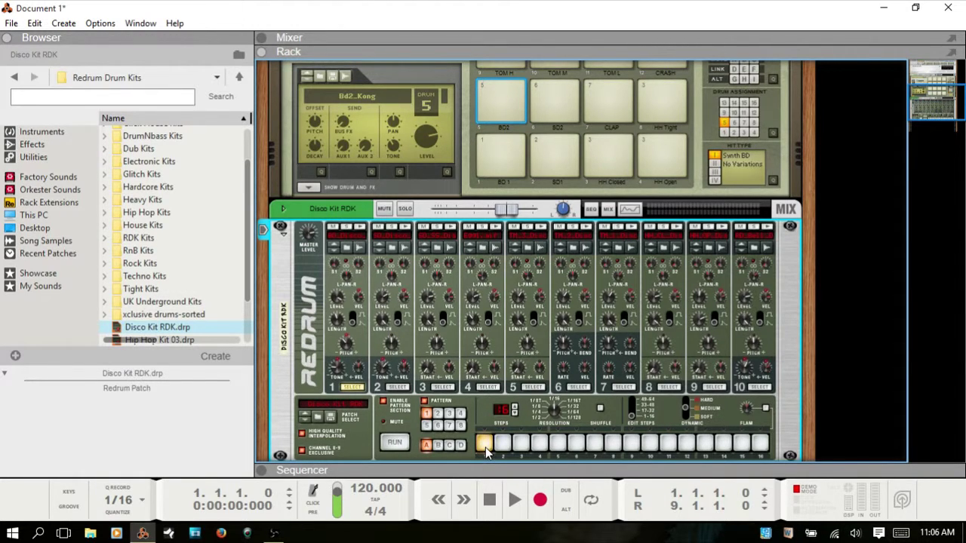
click(685, 445)
Step: Trigger Redrum drum 1 to hear both kits layered, then start the pattern with RUN
click(361, 234)
click(362, 234)
click(362, 234)
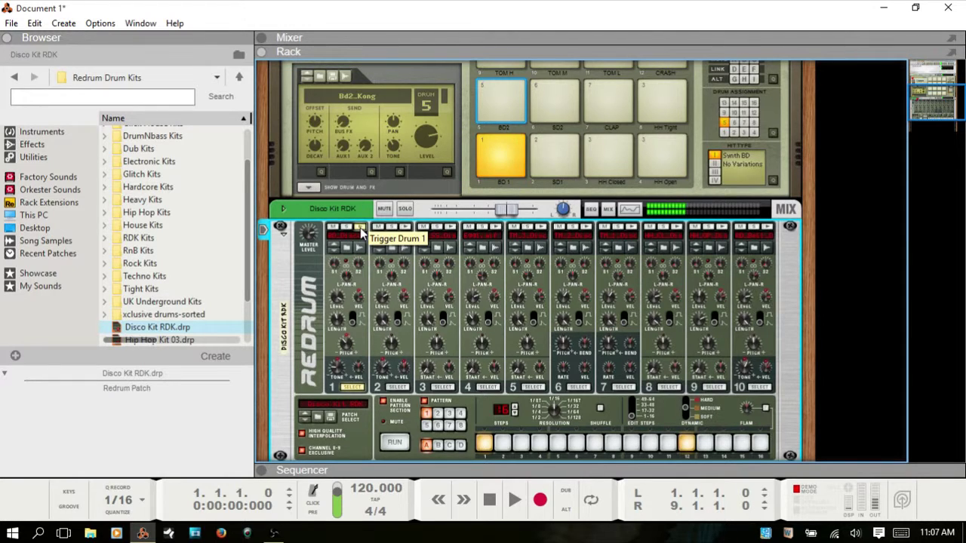
click(361, 234)
click(362, 234)
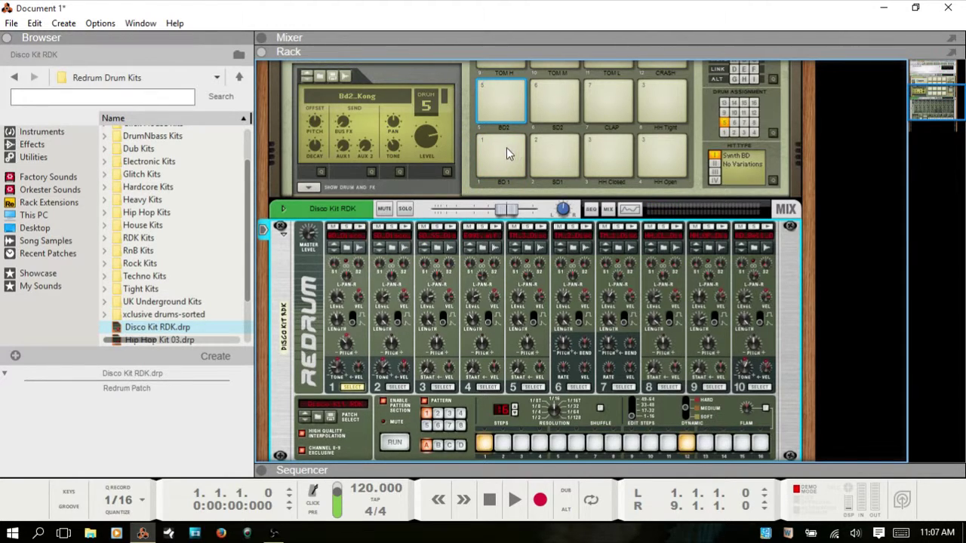
click(362, 234)
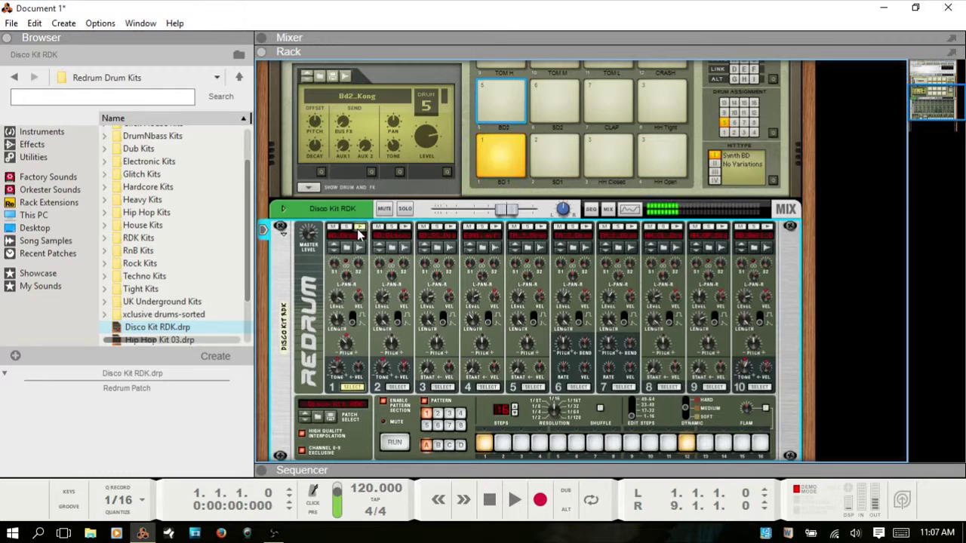
click(397, 445)
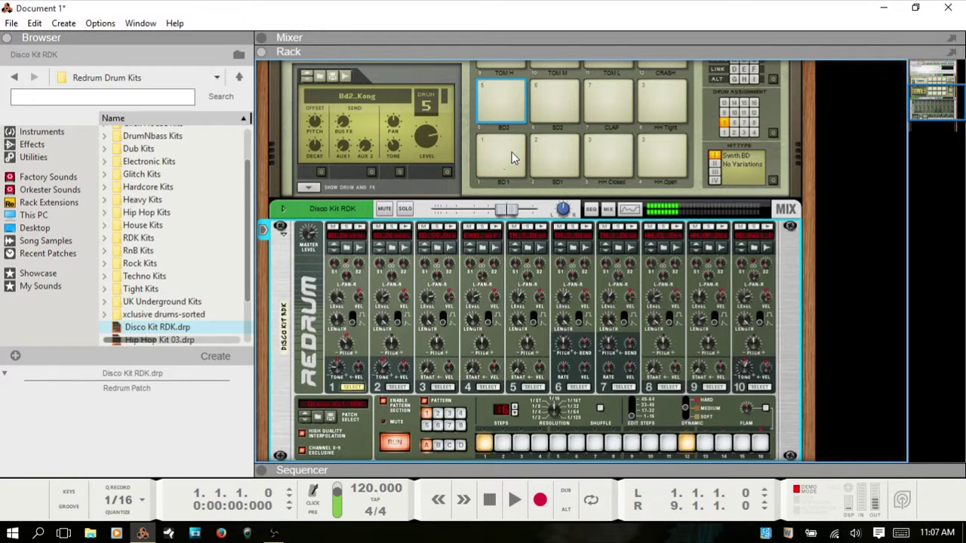
scroll(525, 157, up, 2)
scroll(525, 157, down, 2)
scroll(525, 158, up, 4)
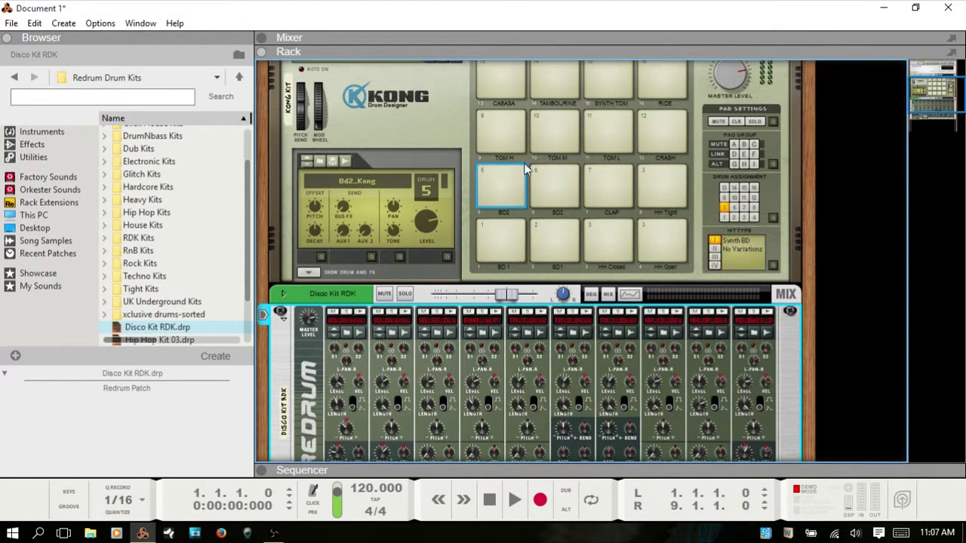
click(502, 250)
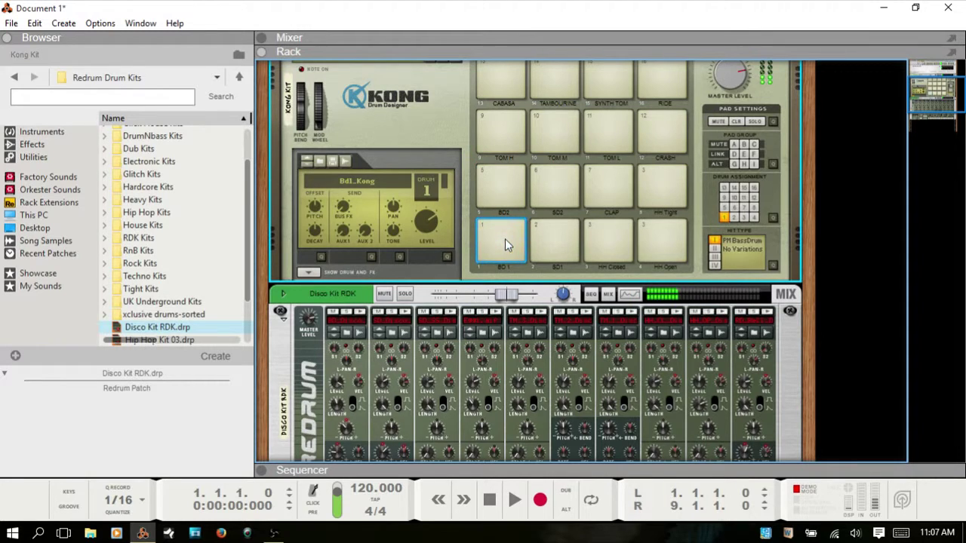
click(717, 121)
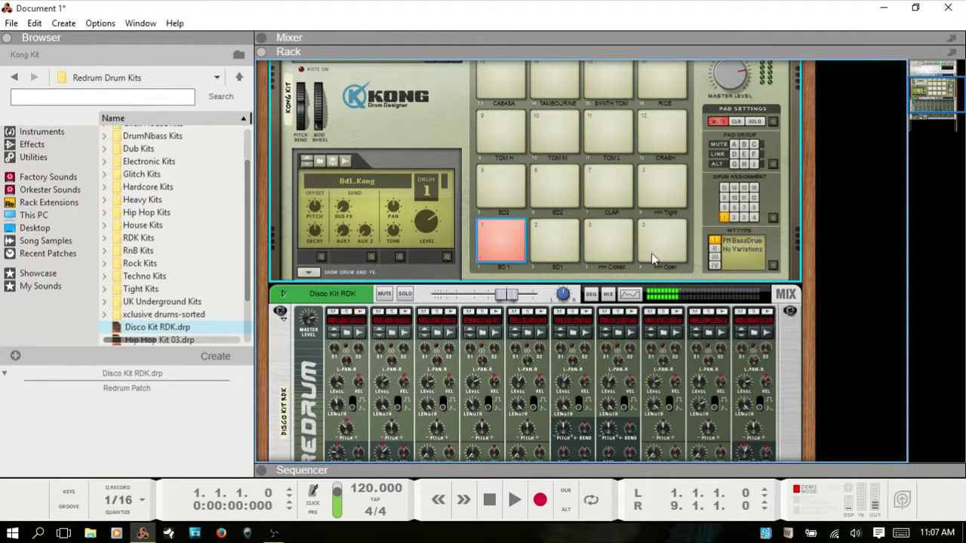
scroll(400, 344, down, 2)
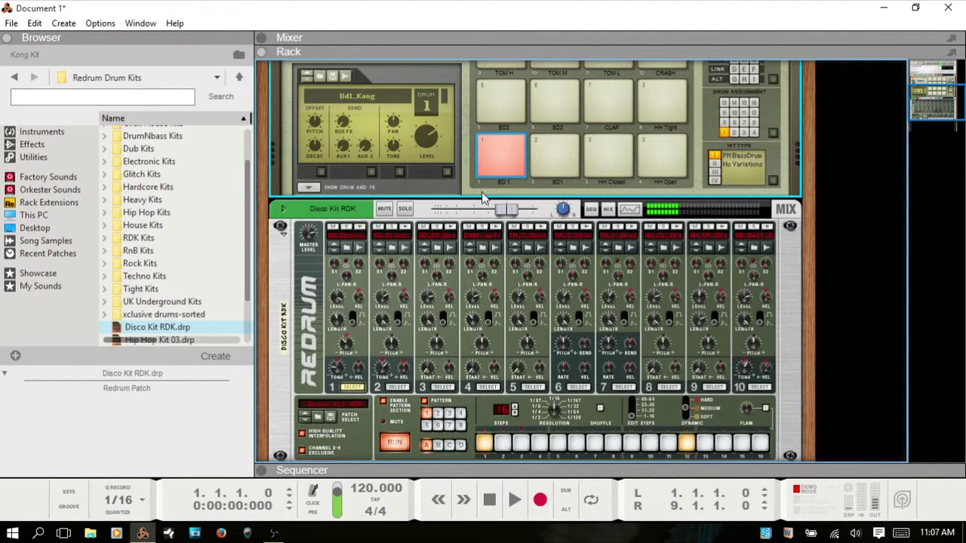
scroll(482, 192, up, 1)
scroll(508, 201, up, 1)
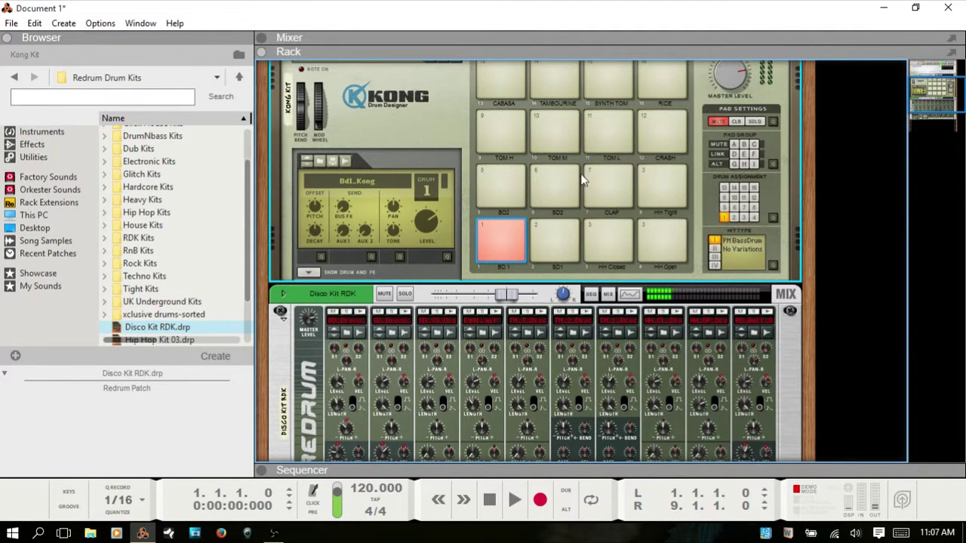
click(716, 121)
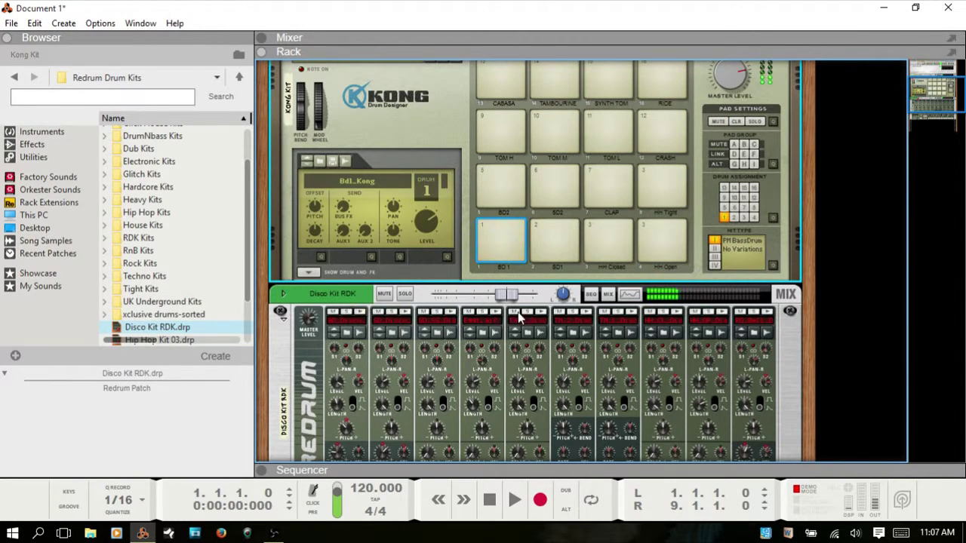
click(460, 312)
scroll(462, 308, down, 3)
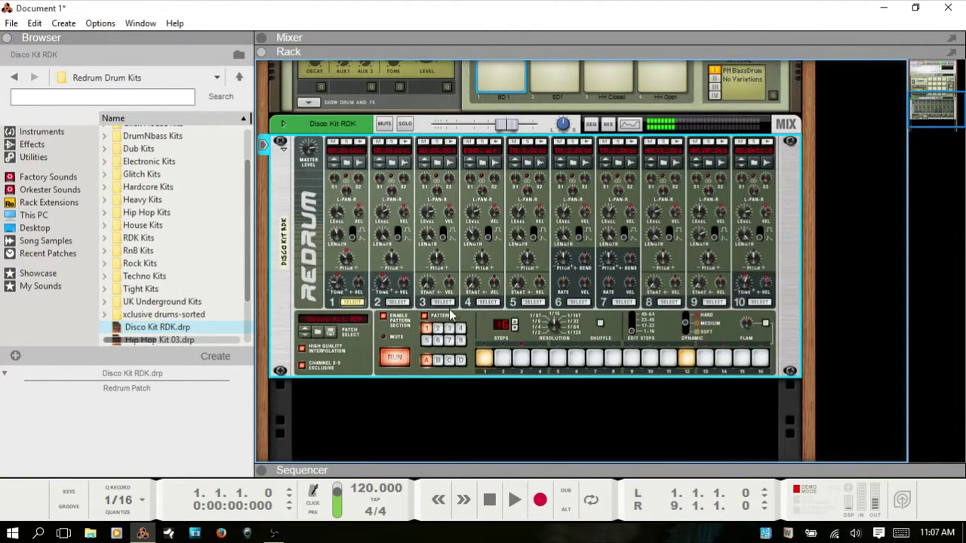
scroll(541, 347, up, 1)
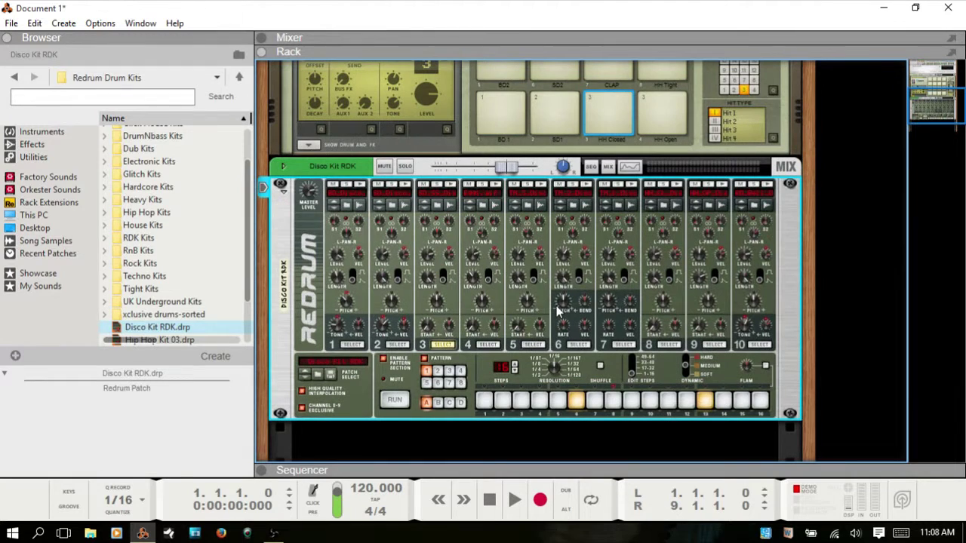